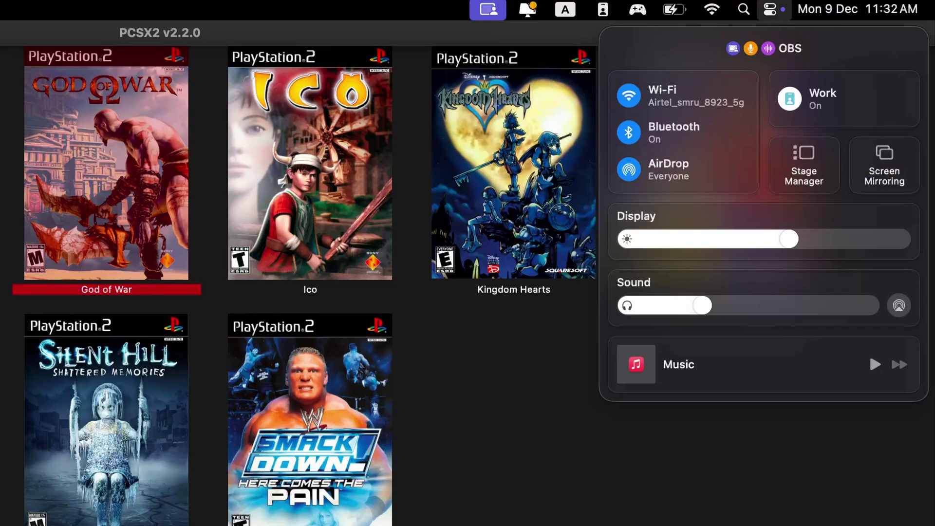
# Expand the Bluetooth list in Control Center to confirm GamePadPlus V3 is connected
pyautogui.click(674, 132)
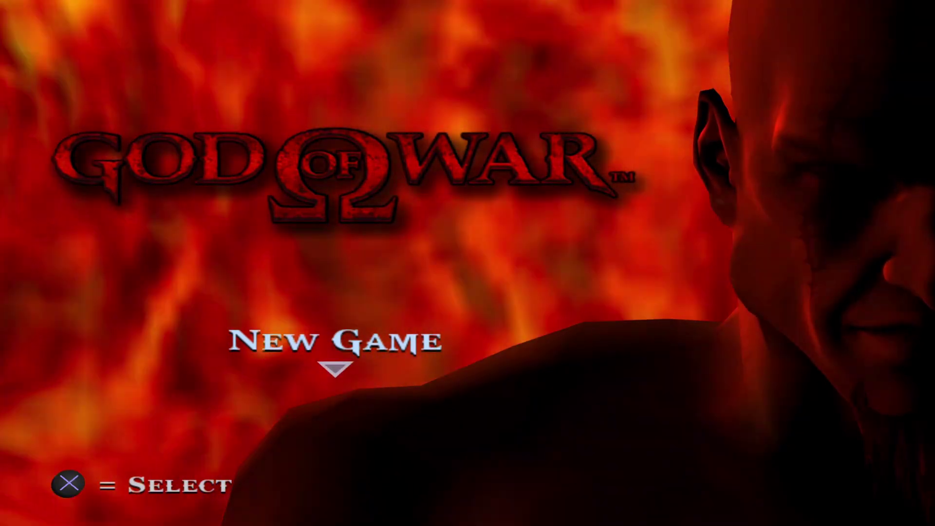
# Shut down God of War with Esc and Yes, then launch PPSSPP from Spotlight
pyautogui.press('Escape')
pyautogui.press('Return')
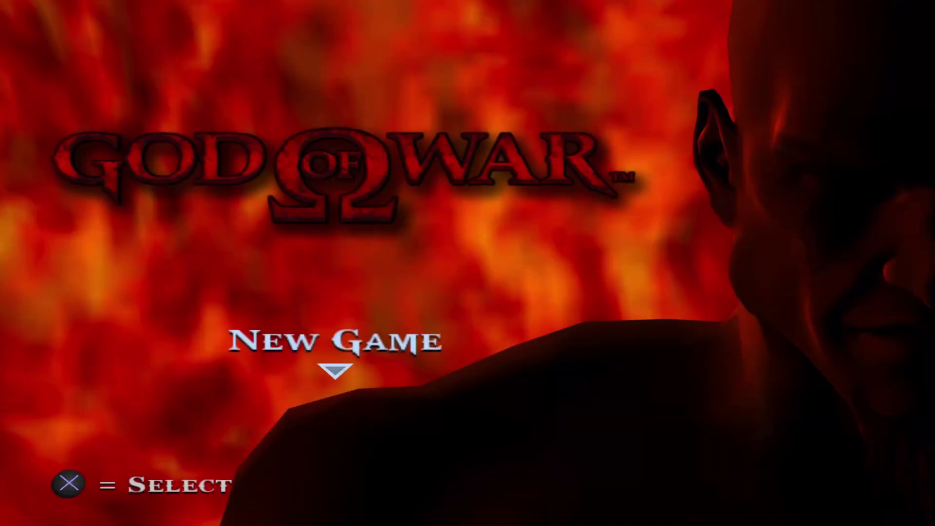
pyautogui.press('super+space')
pyautogui.write('pcsx')
pyautogui.press('Return')
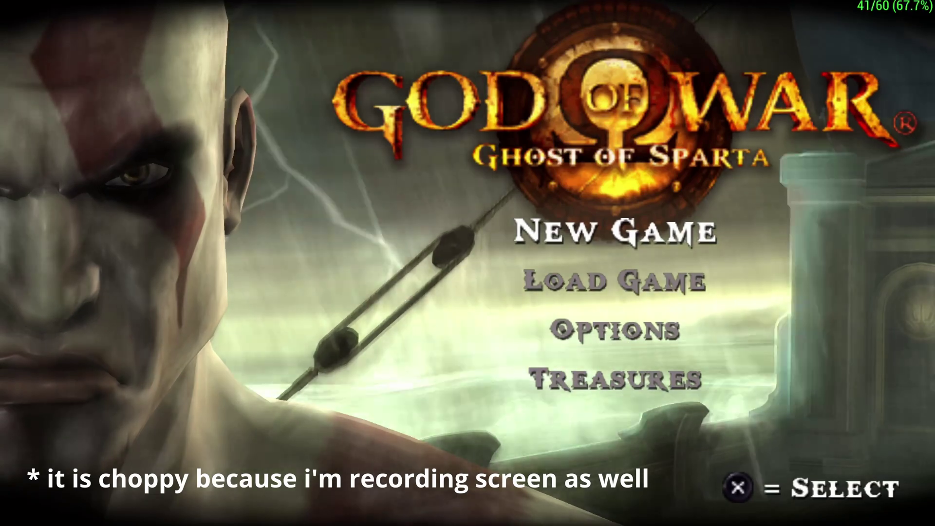
# Swipe from the fullscreen Ghost of Sparta game to another desktop space
pyautogui.hotkey('ctrl', 'Right')
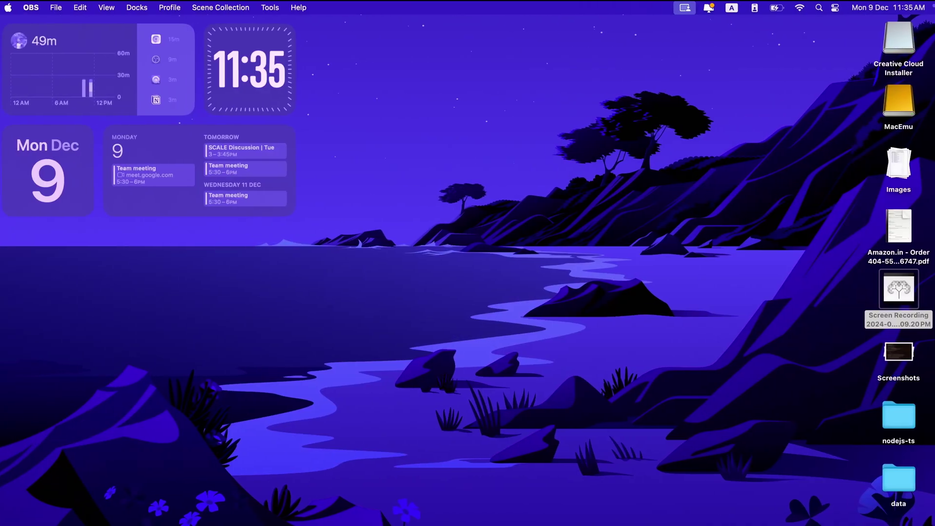
# Launch Enjoyable by searching 'en' in Spotlight
pyautogui.press('super+space')
pyautogui.write('e')
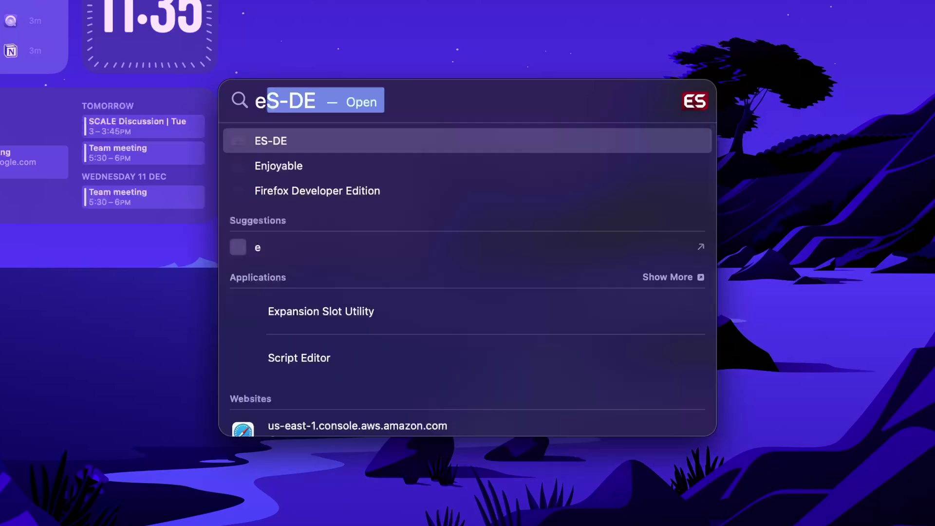
pyautogui.write('n')
pyautogui.press('Return')
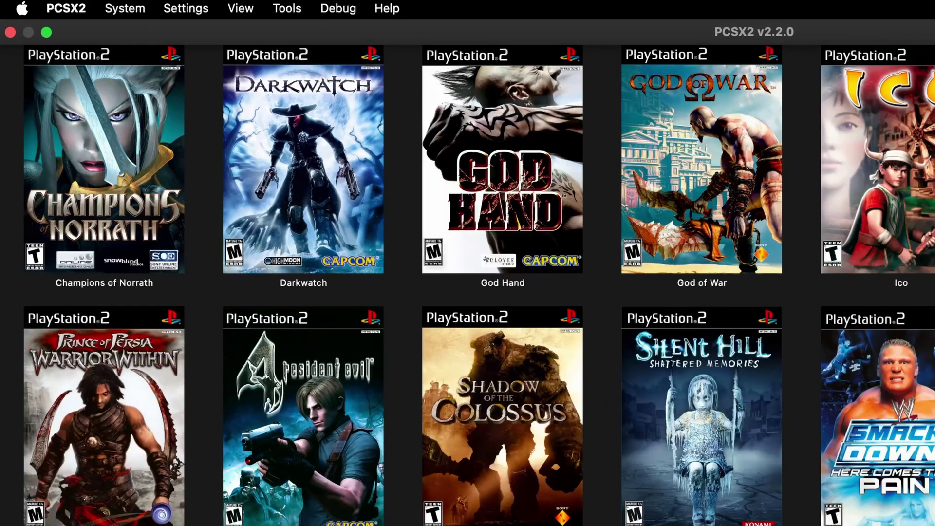
# Open Settings > Controllers and view Controller Port 1's DualShock 2 keyboard bindings
pyautogui.click(186, 9)
pyautogui.click(213, 244)
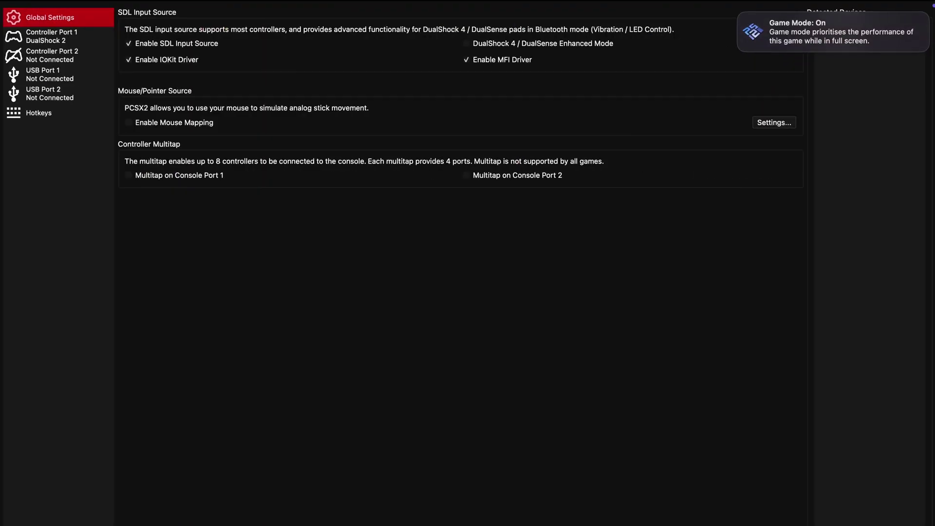
pyautogui.click(51, 36)
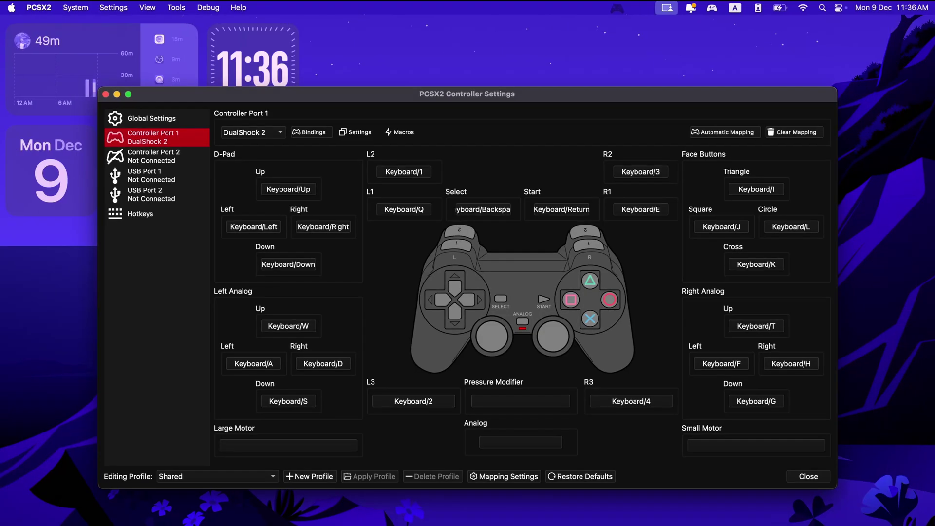
# Place Controller Settings and Enjoyable side by side to compare key mappings, then hide them
pyautogui.moveTo(467, 94); pyautogui.dragTo(366, 22)
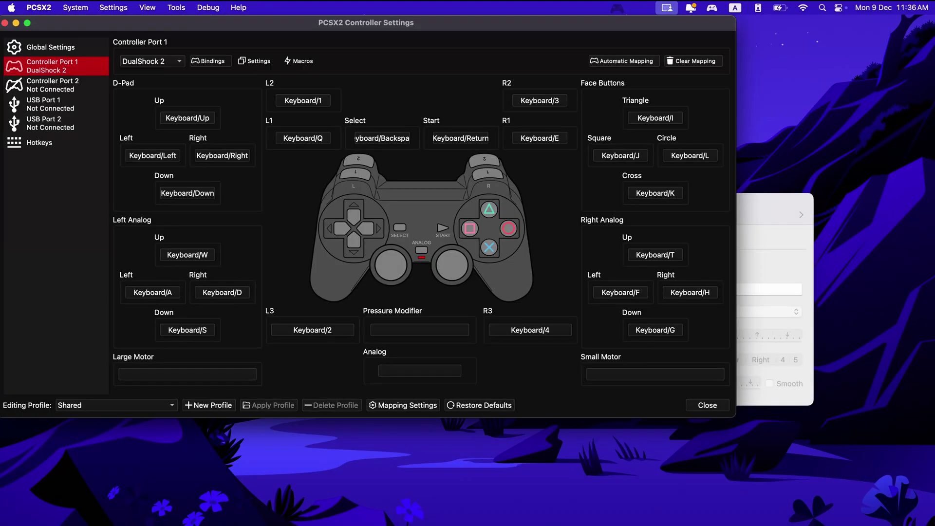
pyautogui.press('super+Tab')
pyautogui.moveTo(627, 201)
pyautogui.mouseDown()
pyautogui.moveTo(743, 273)
pyautogui.moveTo(721, 316)
pyautogui.mouseUp()
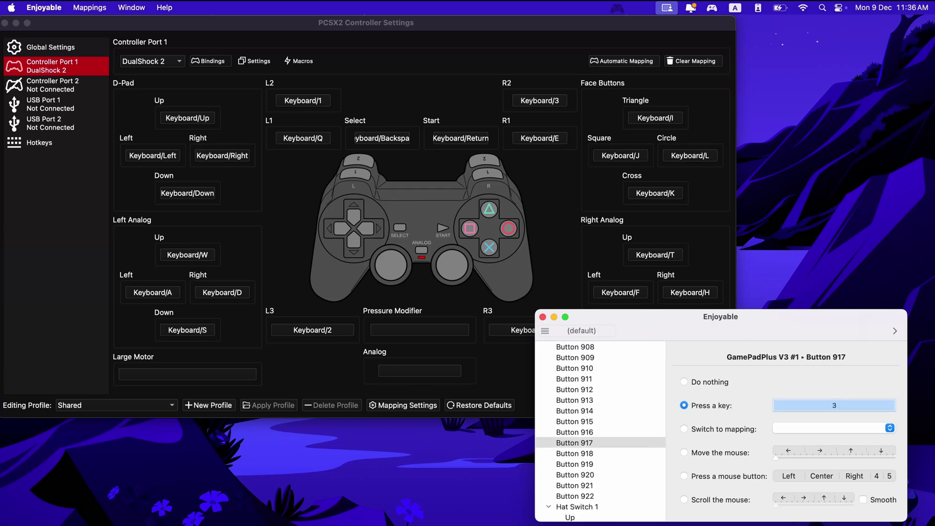
pyautogui.scroll(-5, 599, 431)
pyautogui.press('super+h')
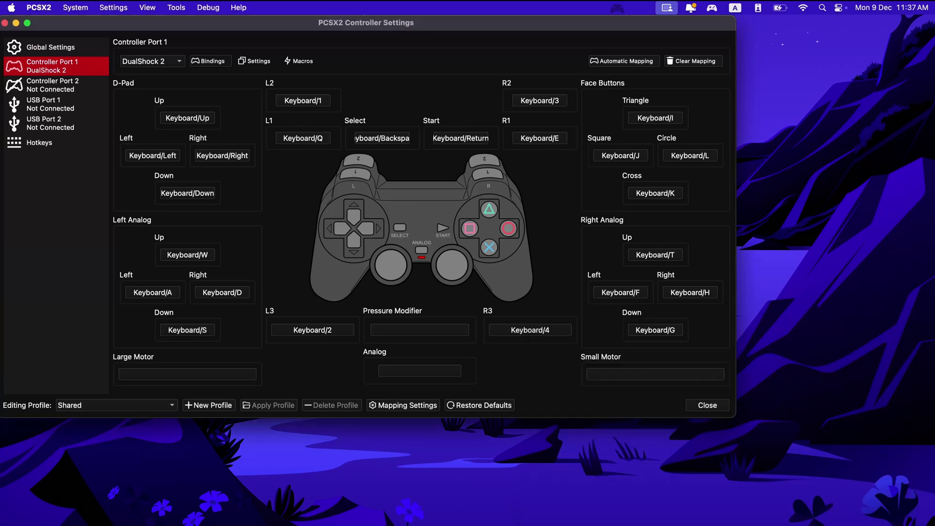
# Enable Enjoyable's gamepad-to-keyboard mapping from its menu-bar icon
pyautogui.press('F11')
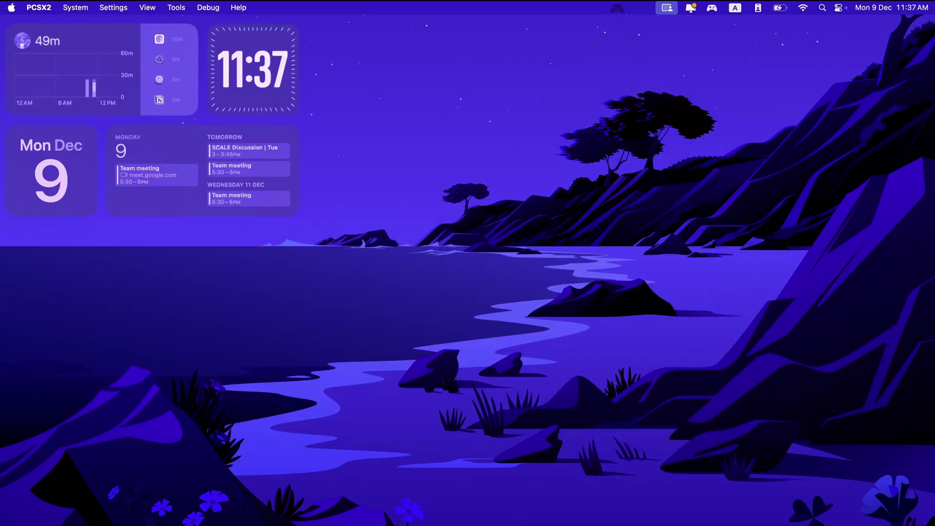
pyautogui.click(617, 8)
pyautogui.click(623, 30)
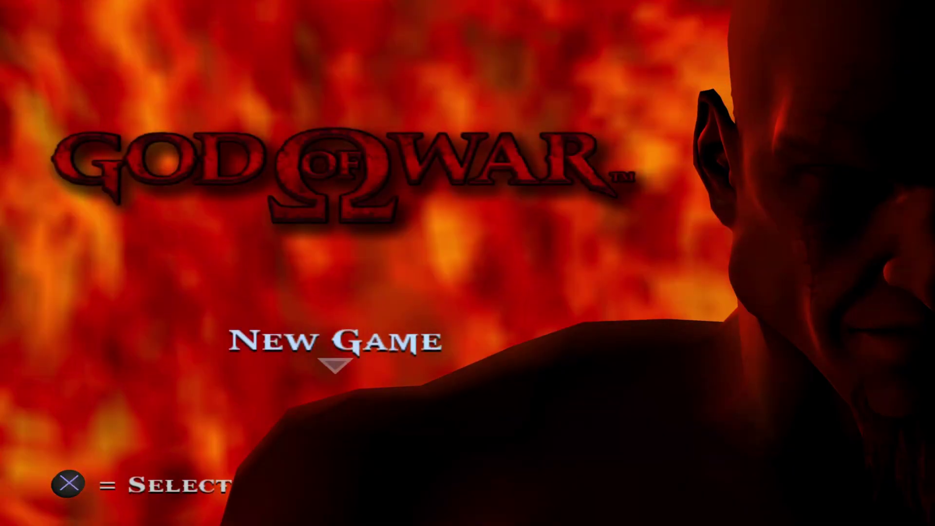
# Move between Load and Options on God of War's title menu, then request shutdown
pyautogui.press('Up')
pyautogui.press('Up')
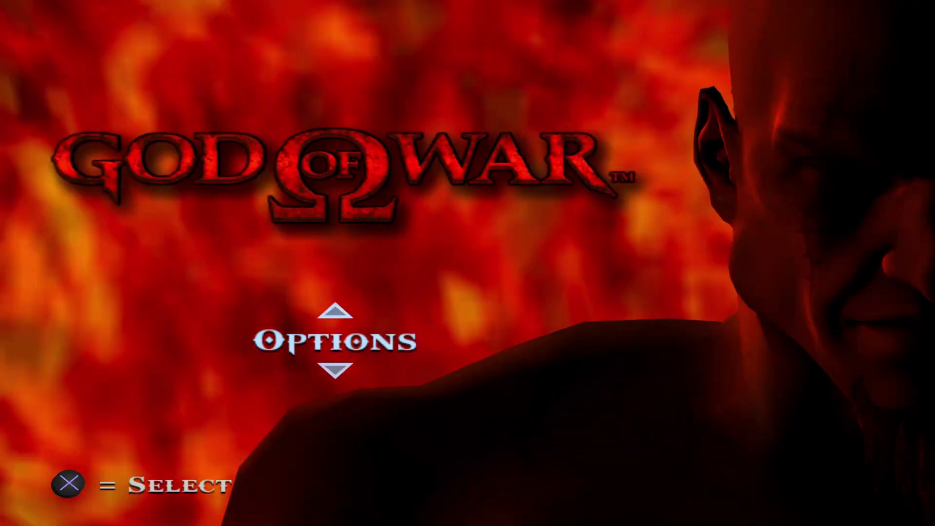
pyautogui.press('Down')
pyautogui.press('Up')
pyautogui.press('Down')
pyautogui.press('Down')
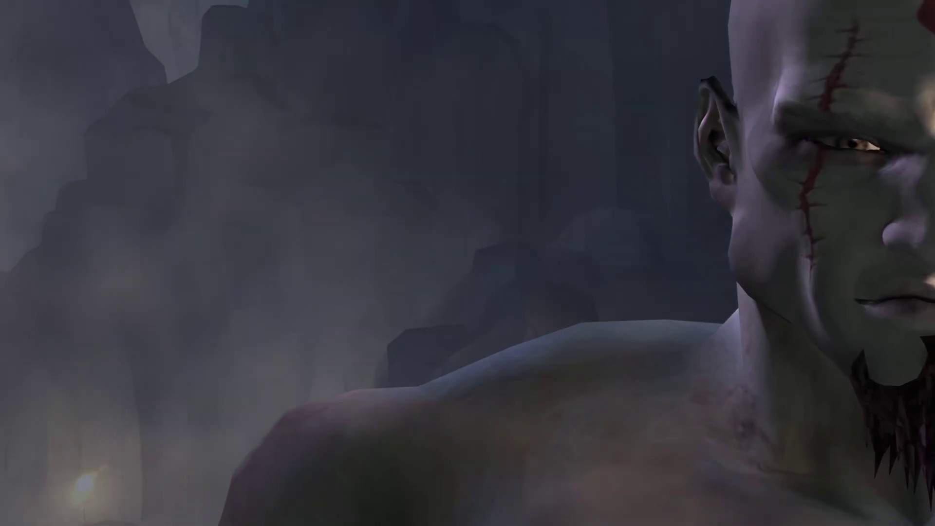
pyautogui.press('Escape')
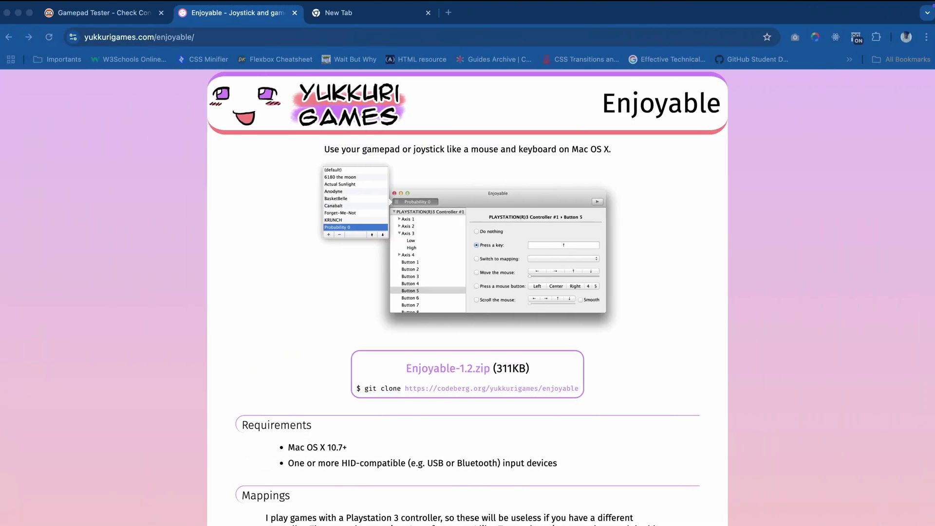
# Launch PPSSPP from Spotlight to boot Ghost of Sparta
pyautogui.press('super+space')
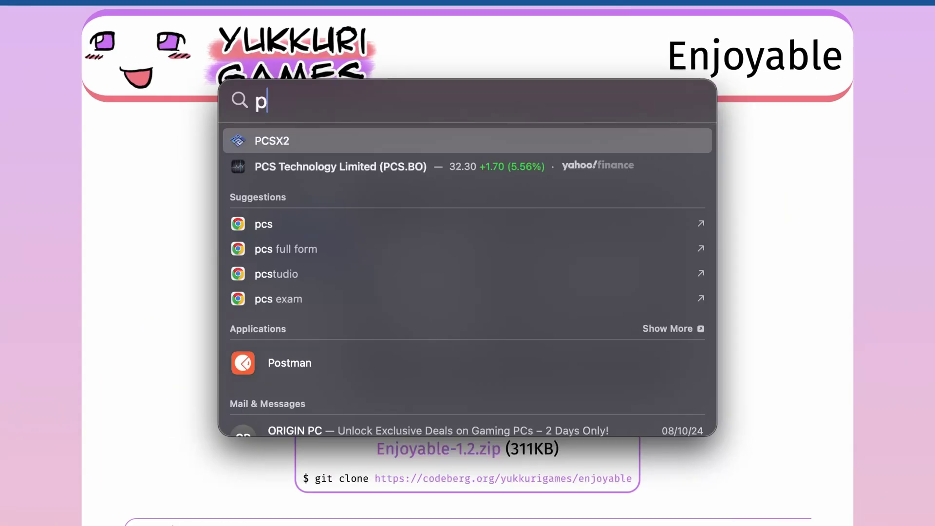
pyautogui.press('Return')
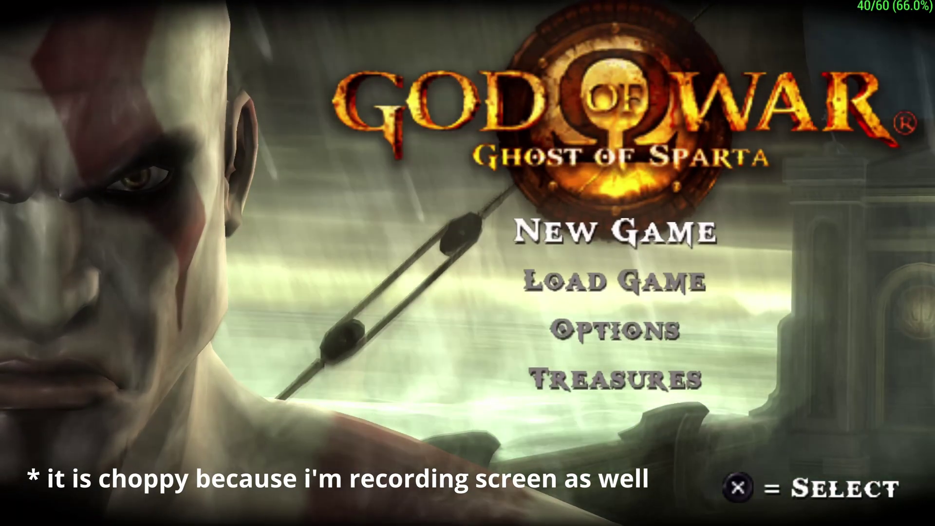
# Select New Game in Ghost of Sparta to reach difficulty selection
pyautogui.press('Up')
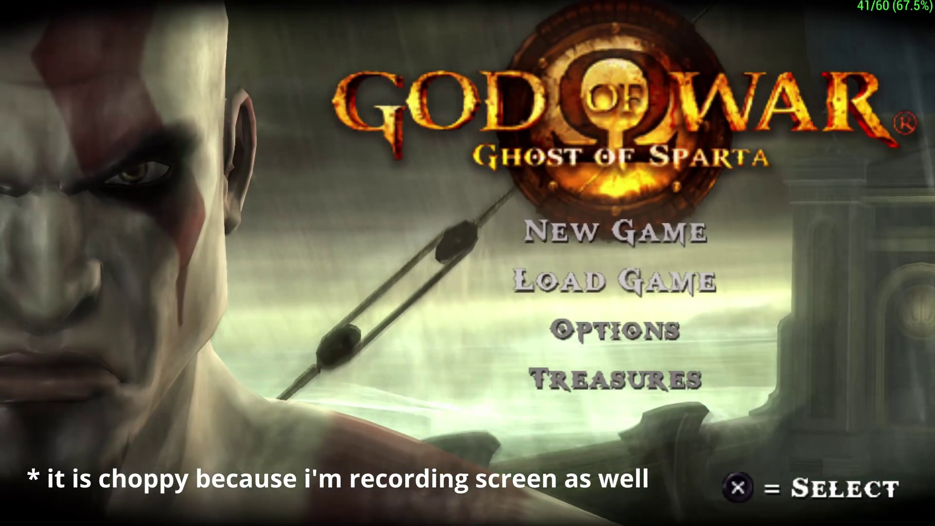
pyautogui.press('Return')
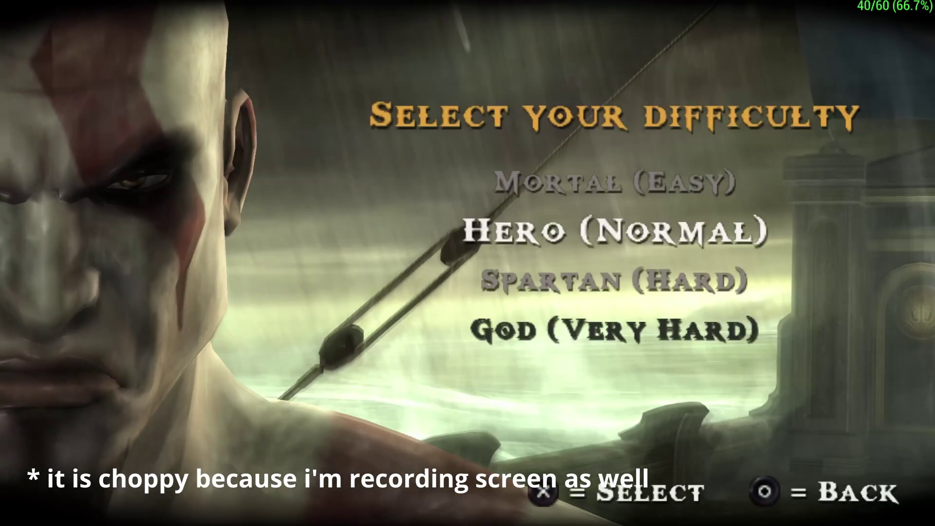